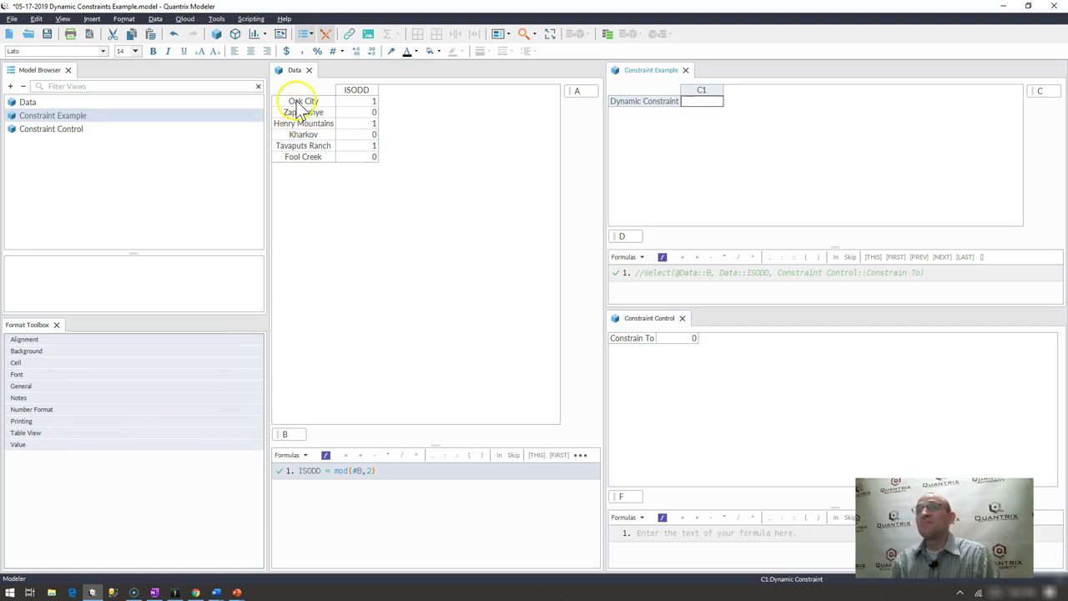
# Examine the Data items and their ISODD values, the Dynamic Constraint cell and the Constrain To control cell.
pyautogui.moveTo(301, 101); pyautogui.dragTo(299, 161)
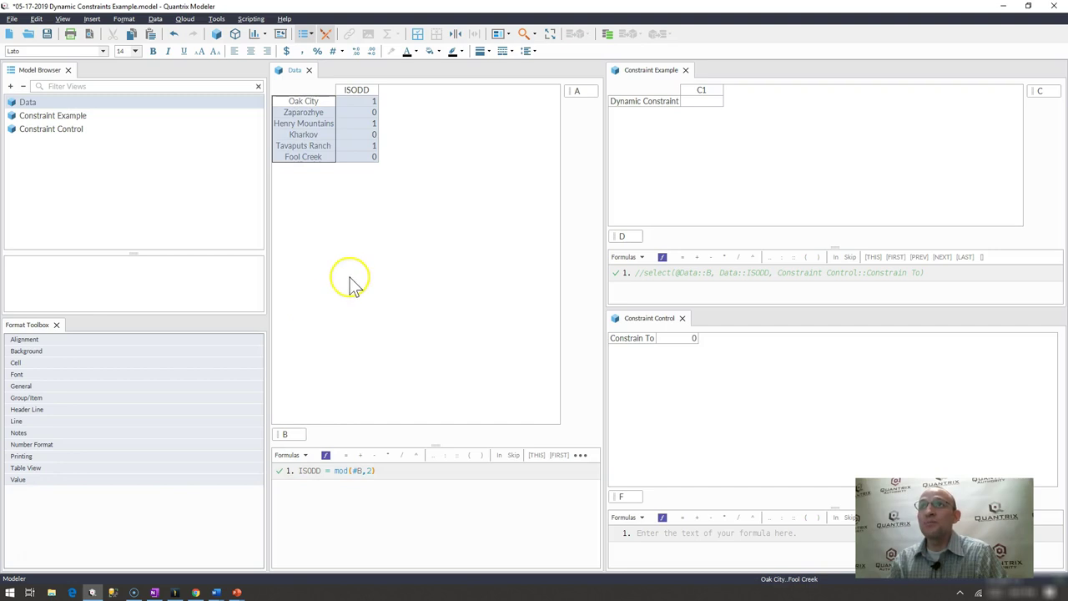
pyautogui.click(367, 102)
pyautogui.click(368, 113)
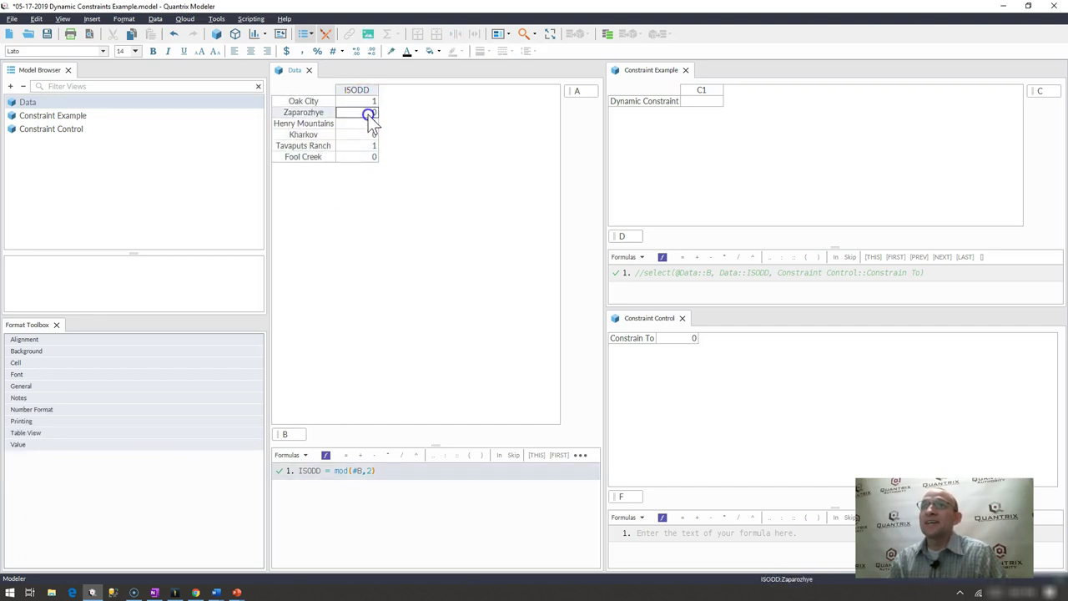
pyautogui.click(367, 102)
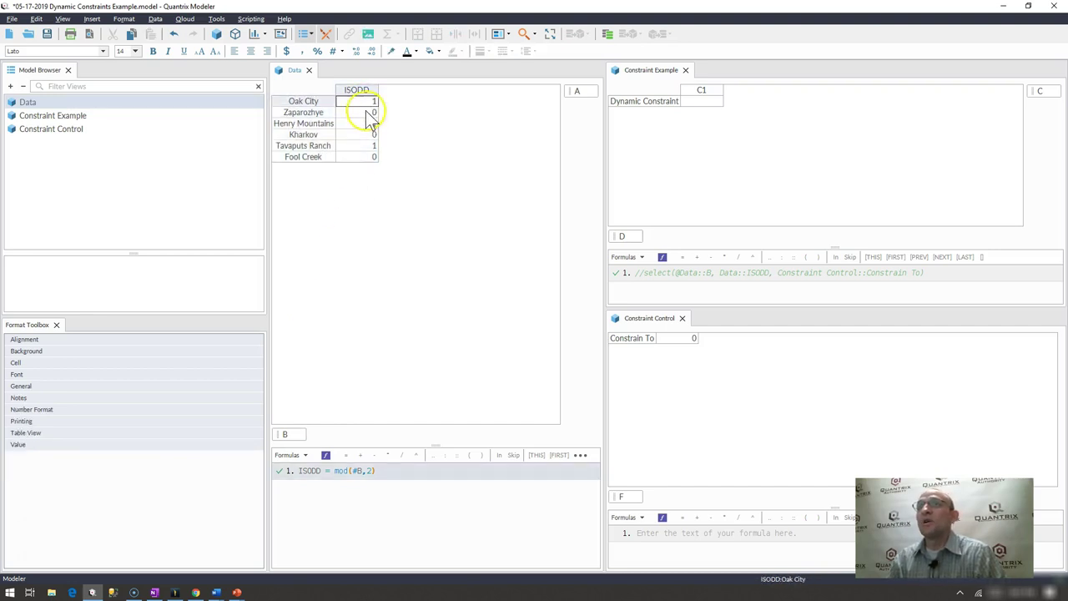
pyautogui.click(366, 112)
pyautogui.click(368, 102)
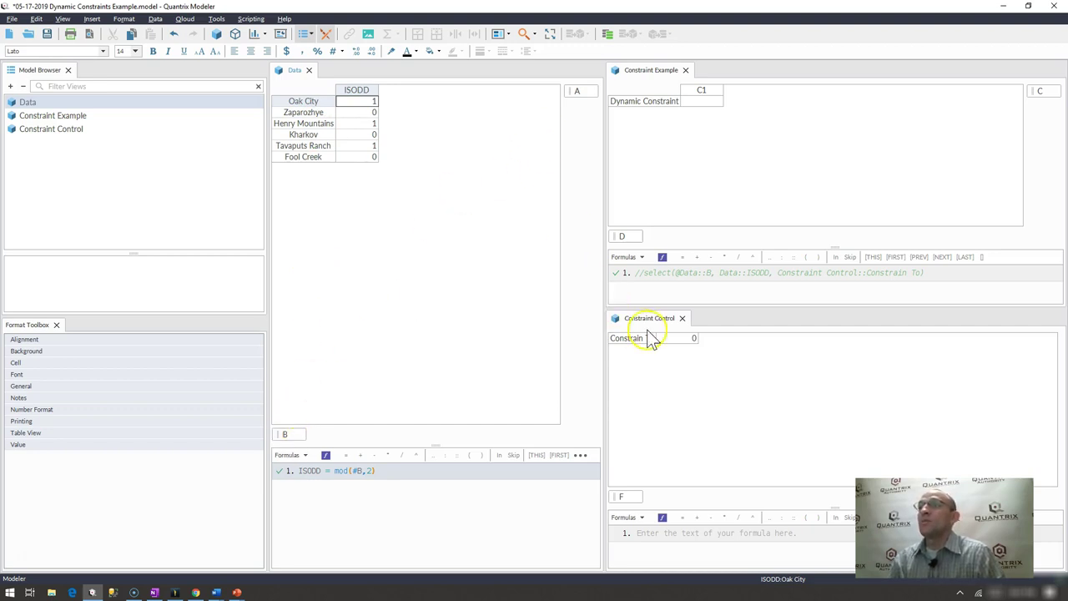
pyautogui.click(701, 101)
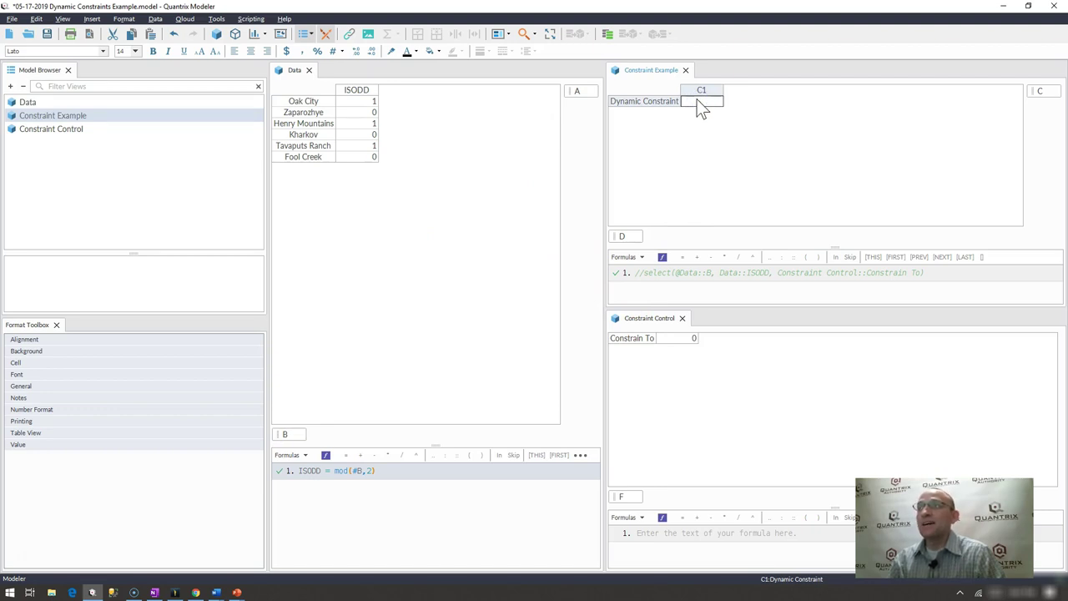
pyautogui.click(677, 338)
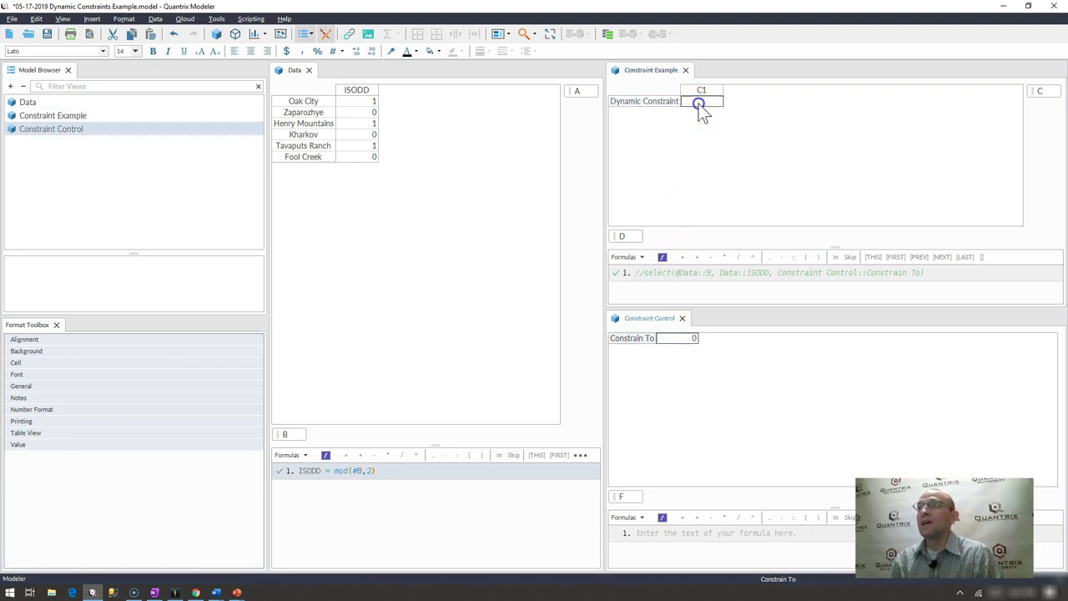
pyautogui.click(699, 104)
pyautogui.click(690, 339)
pyautogui.click(698, 106)
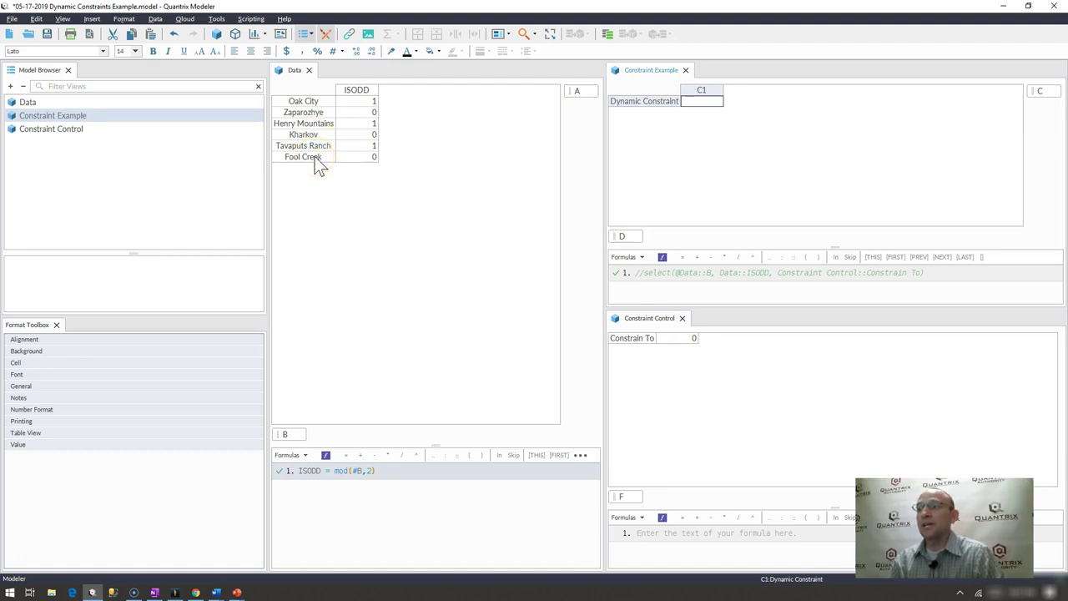
# Set the Constrain To value in the Constraint Control matrix to 1.
pyautogui.click(668, 340)
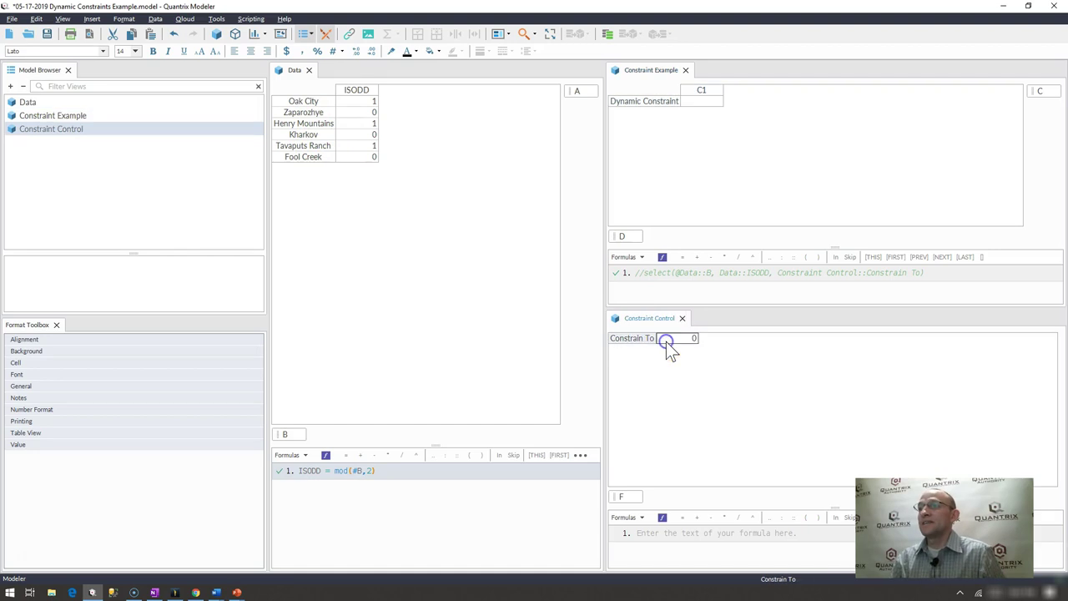
pyautogui.write('1')
pyautogui.press('Return')
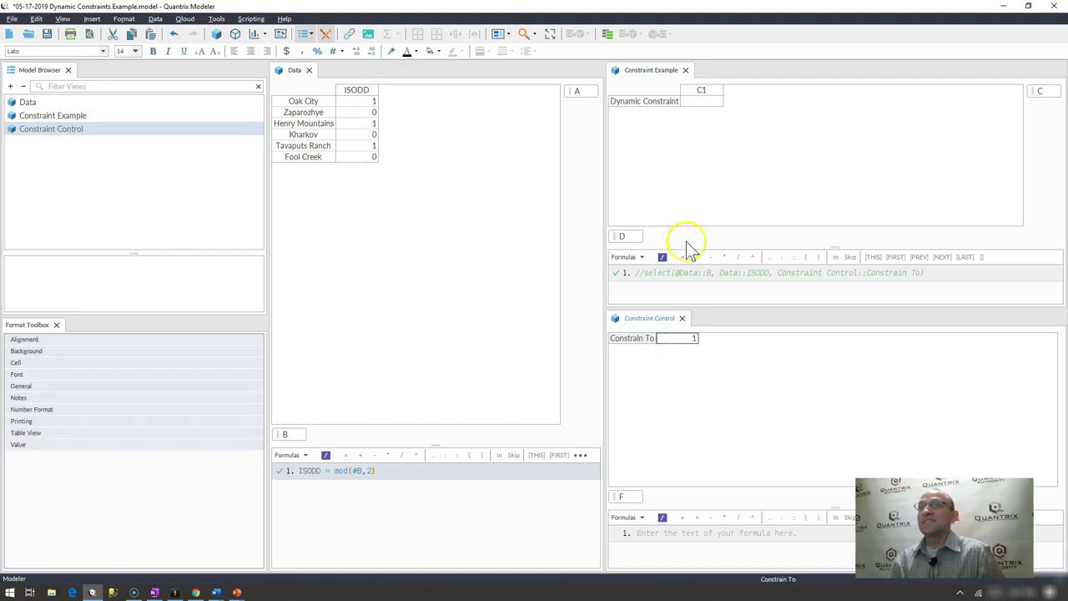
pyautogui.click(690, 104)
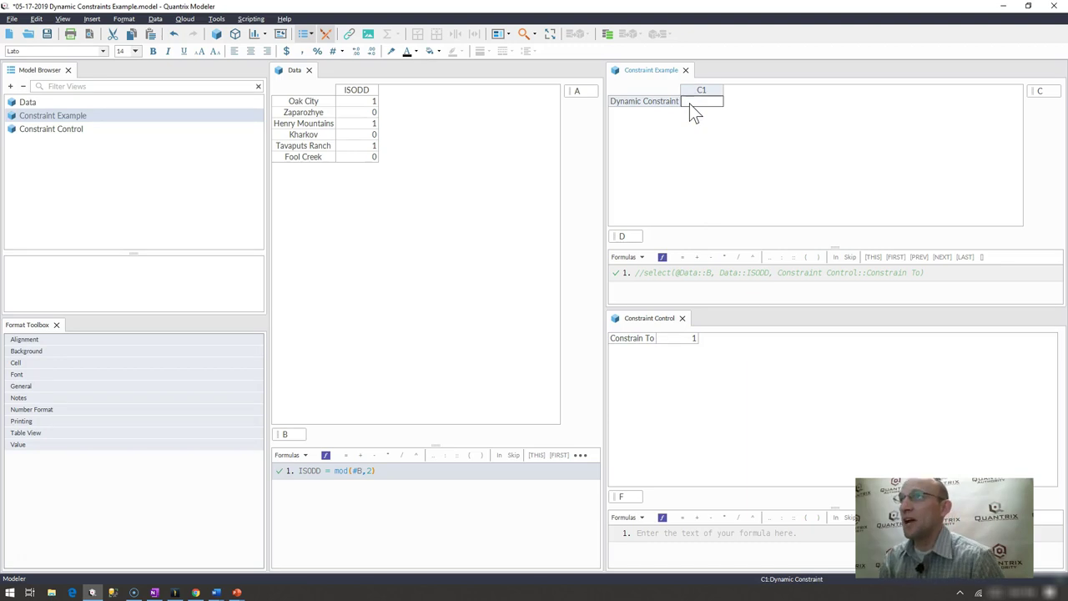
pyautogui.rightClick(693, 101)
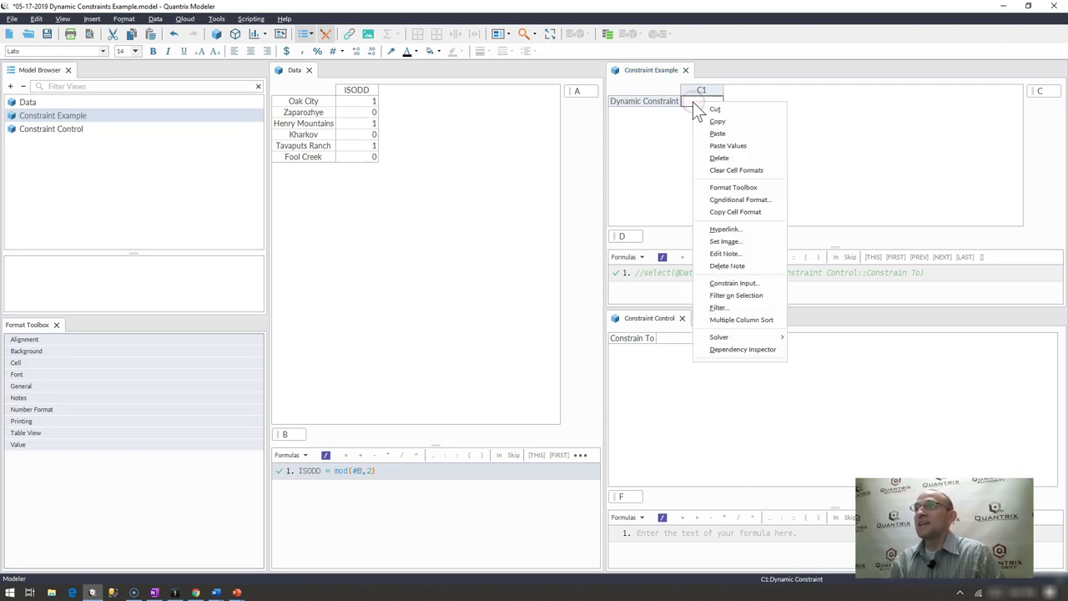
pyautogui.click(670, 349)
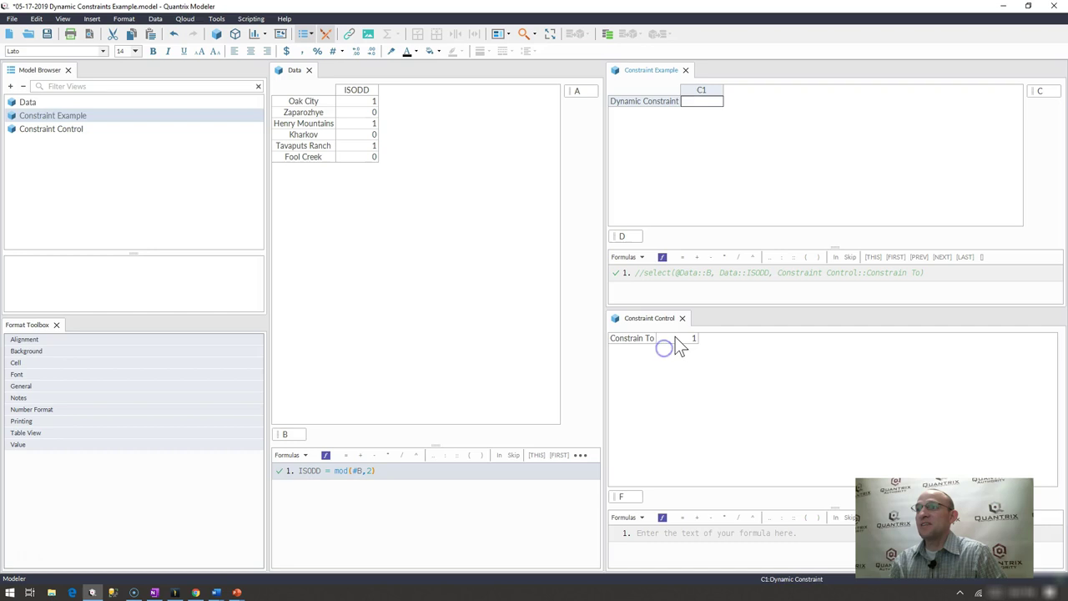
pyautogui.click(676, 337)
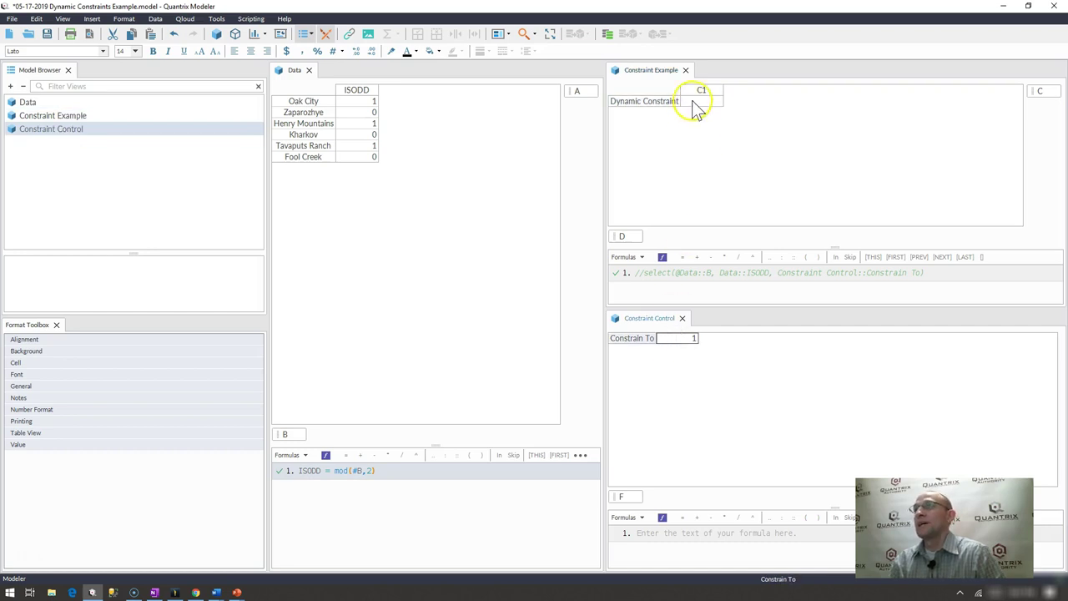
# Start constraining the input of the Dynamic Constraint cell, with Dynamic List as the value type.
pyautogui.click(691, 103)
pyautogui.rightClick(692, 101)
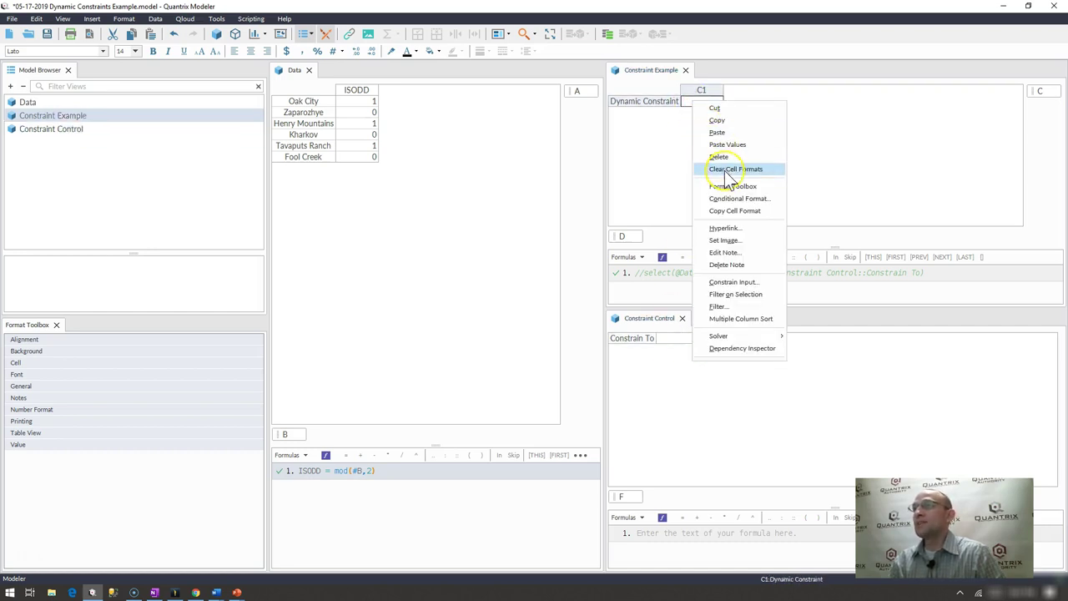
pyautogui.click(728, 282)
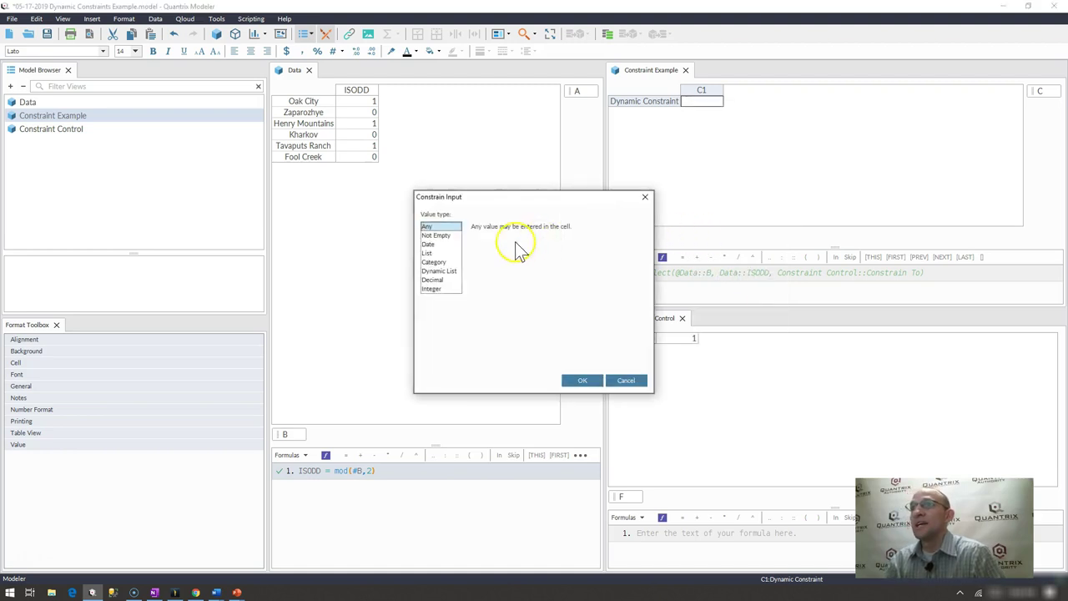
pyautogui.click(450, 272)
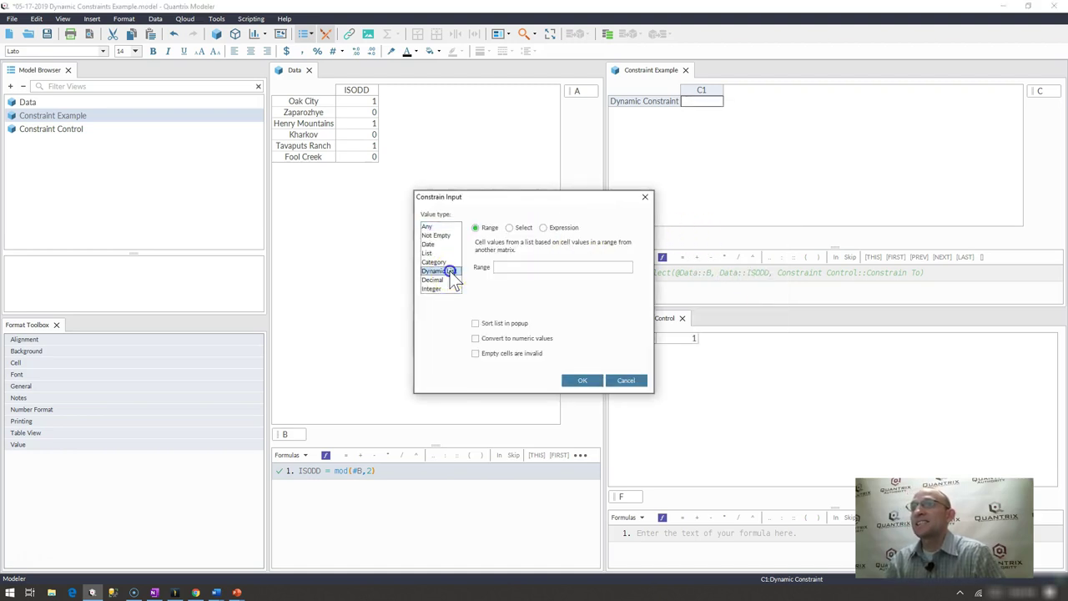
pyautogui.click(518, 230)
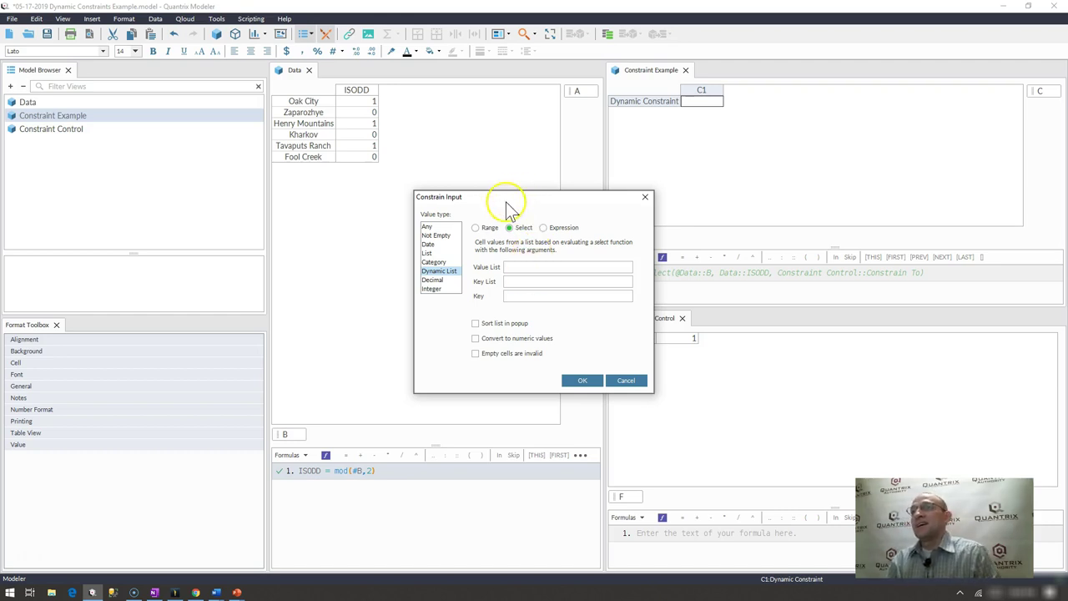
pyautogui.moveTo(507, 202); pyautogui.dragTo(401, 226)
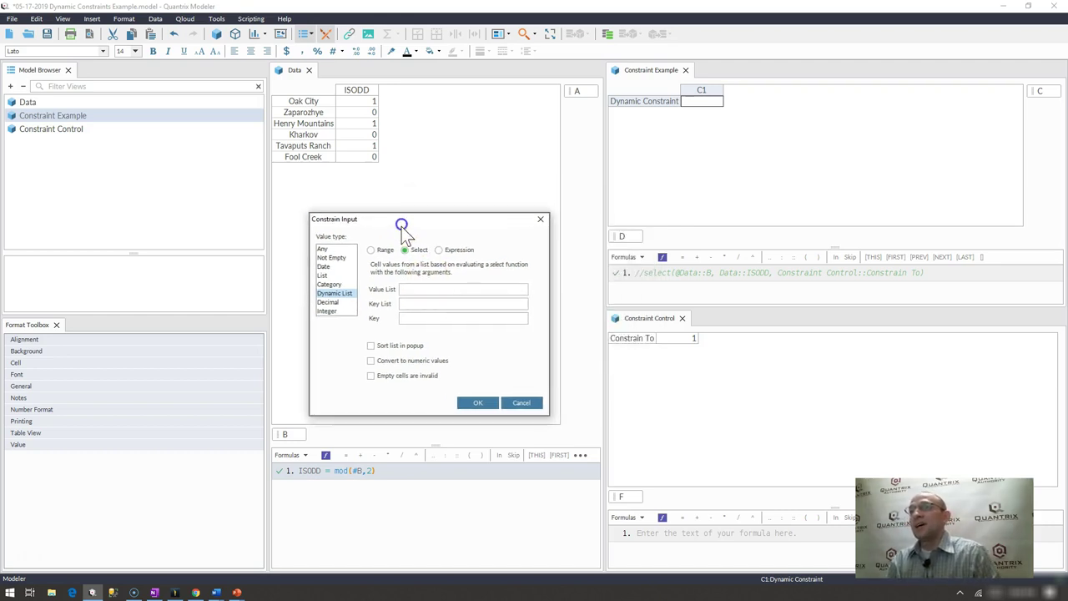
pyautogui.click(449, 289)
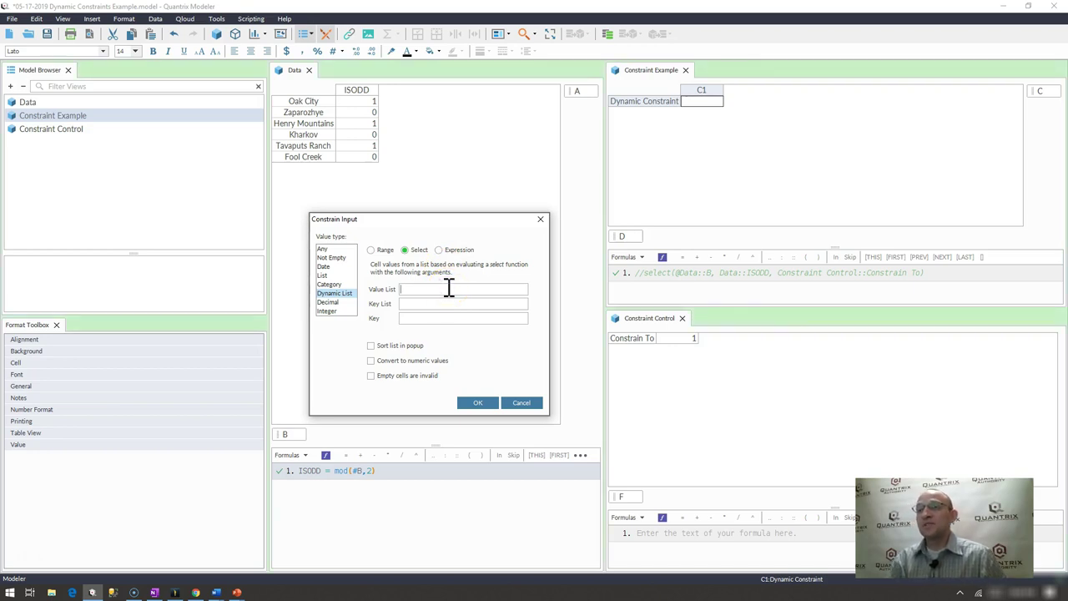
pyautogui.write('@')
pyautogui.click(442, 286)
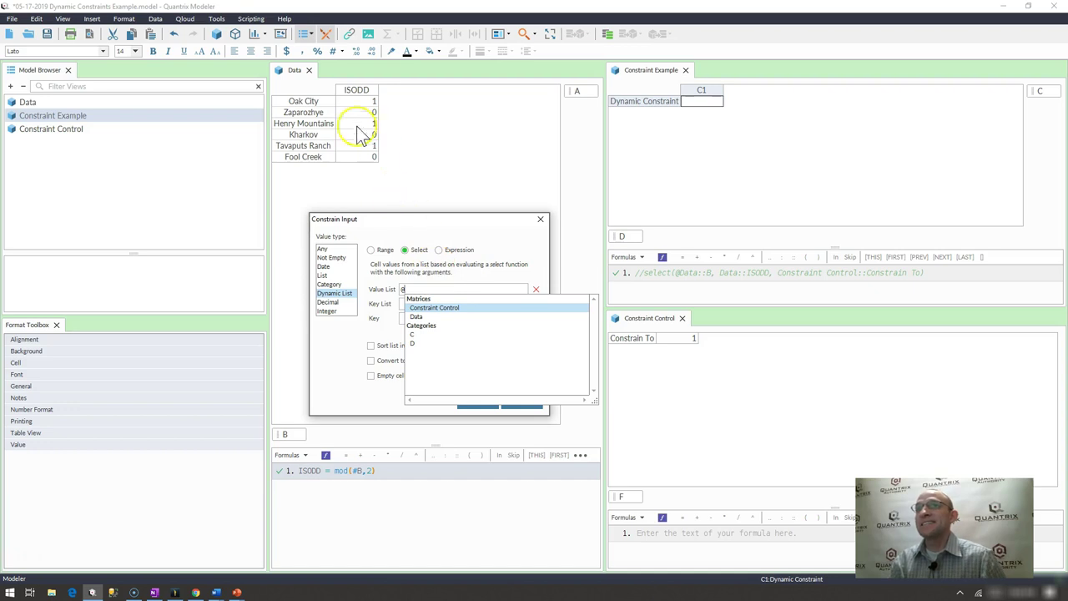
pyautogui.click(290, 434)
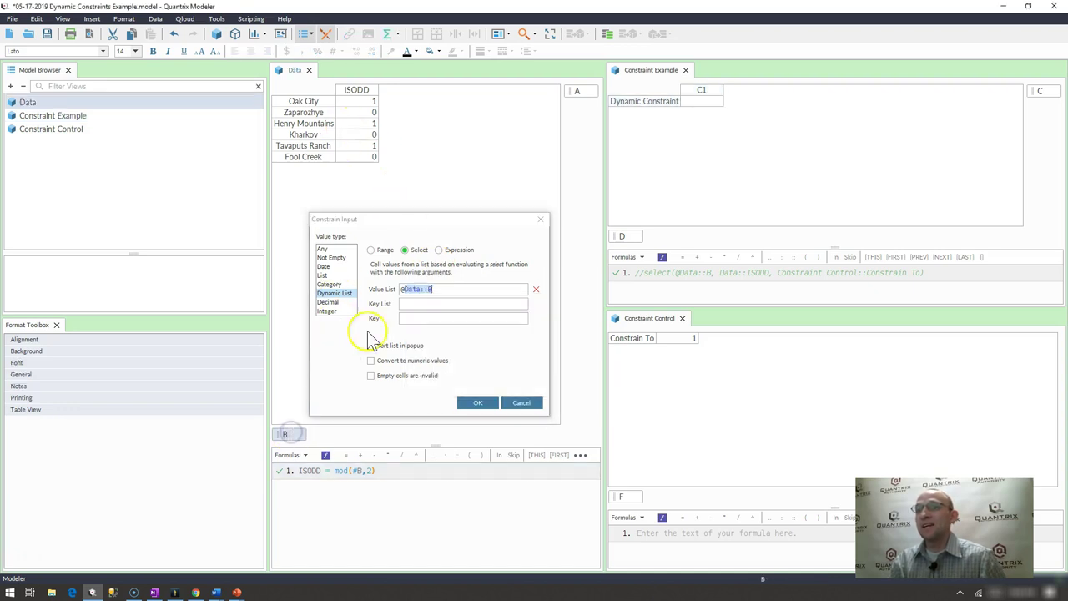
pyautogui.click(415, 304)
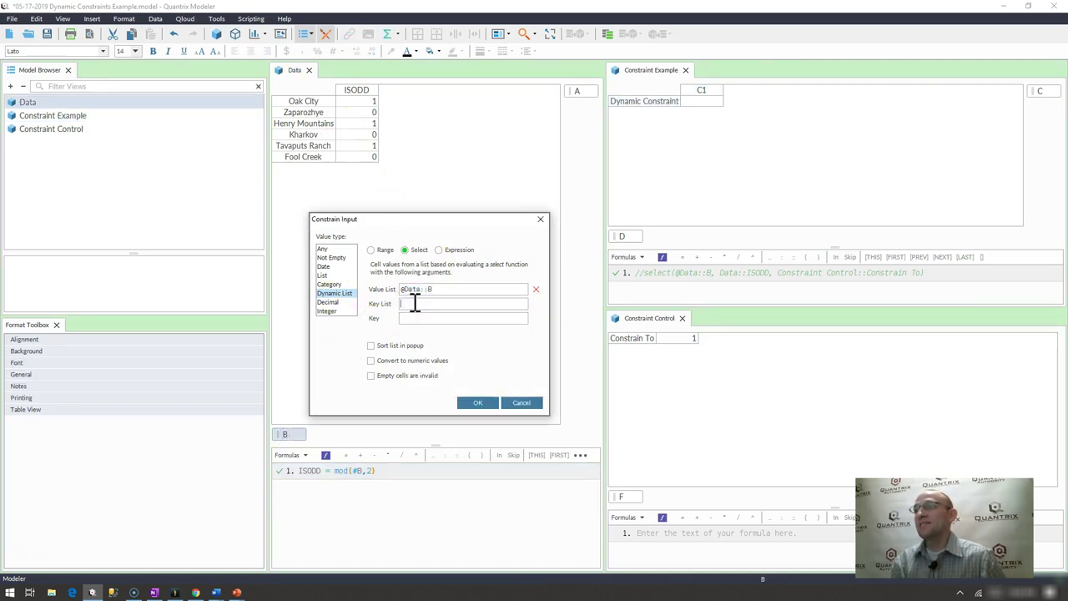
pyautogui.click(360, 90)
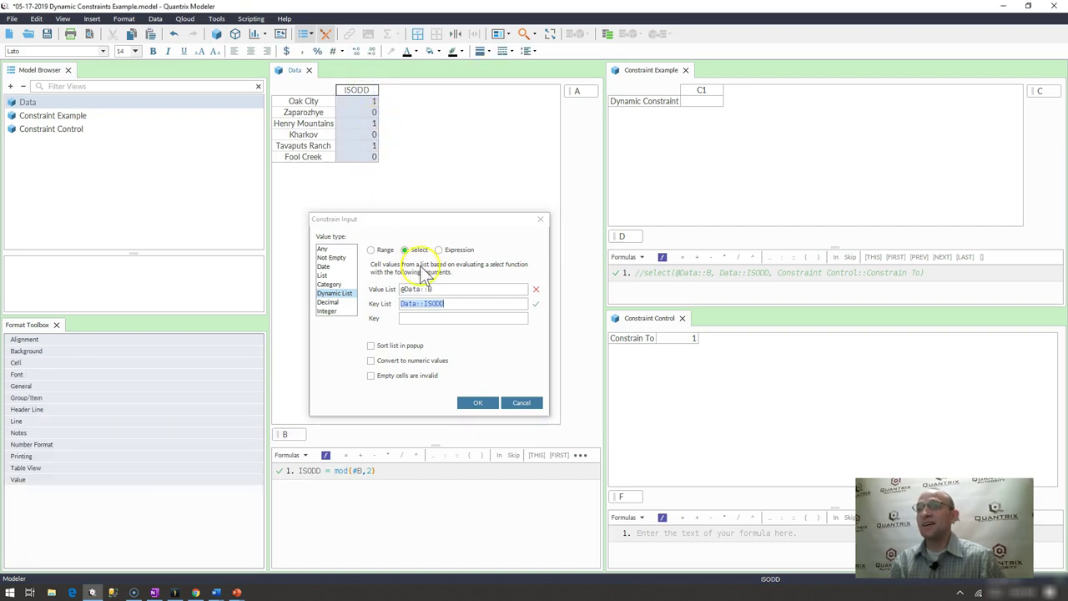
pyautogui.click(431, 320)
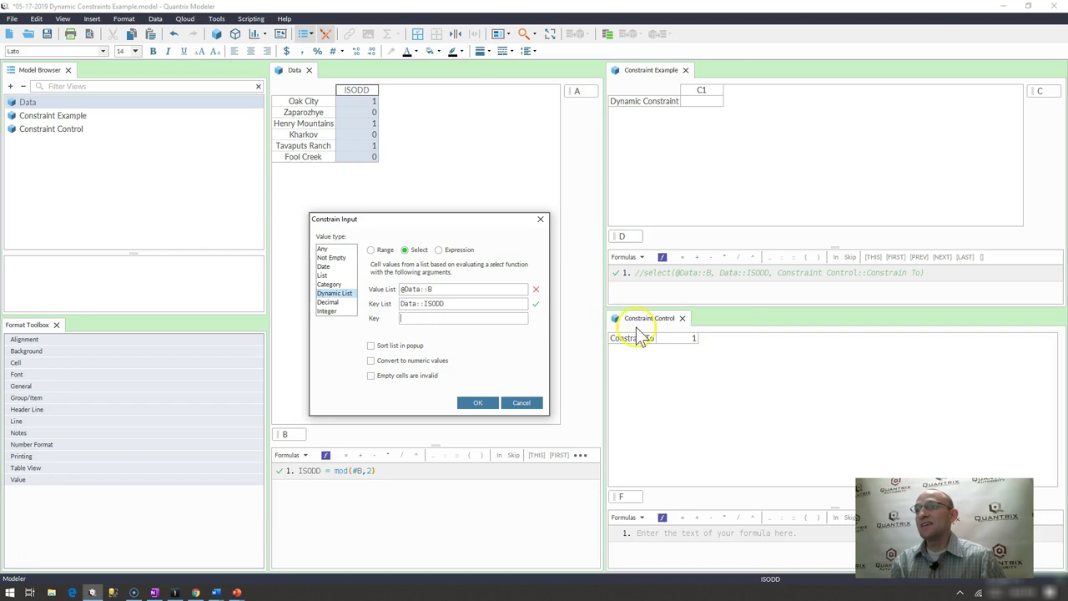
pyautogui.click(686, 338)
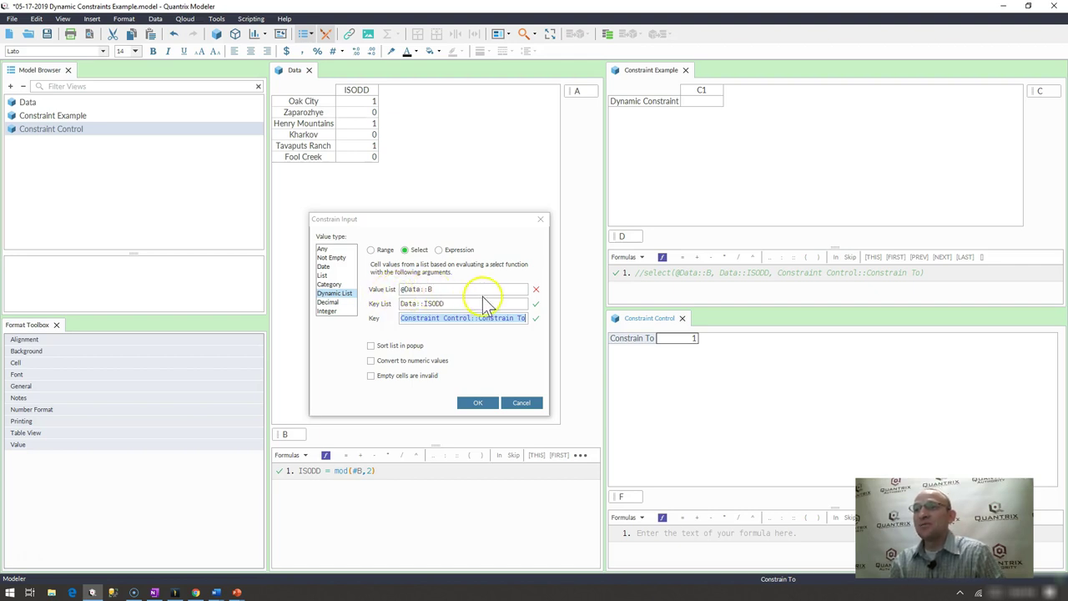
pyautogui.click(440, 250)
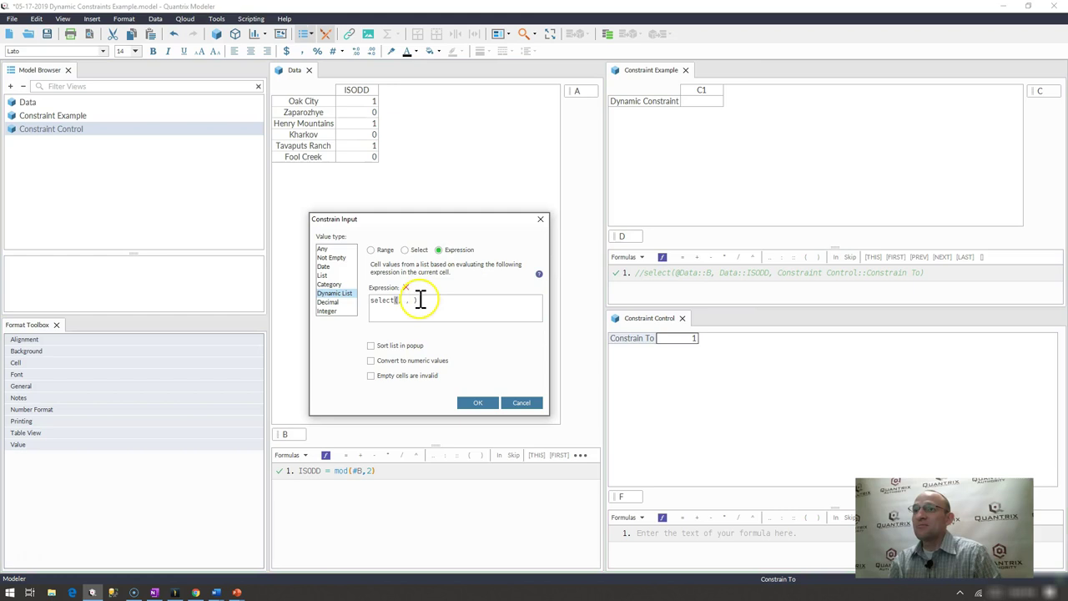
pyautogui.doubleClick(397, 300)
pyautogui.click(399, 301)
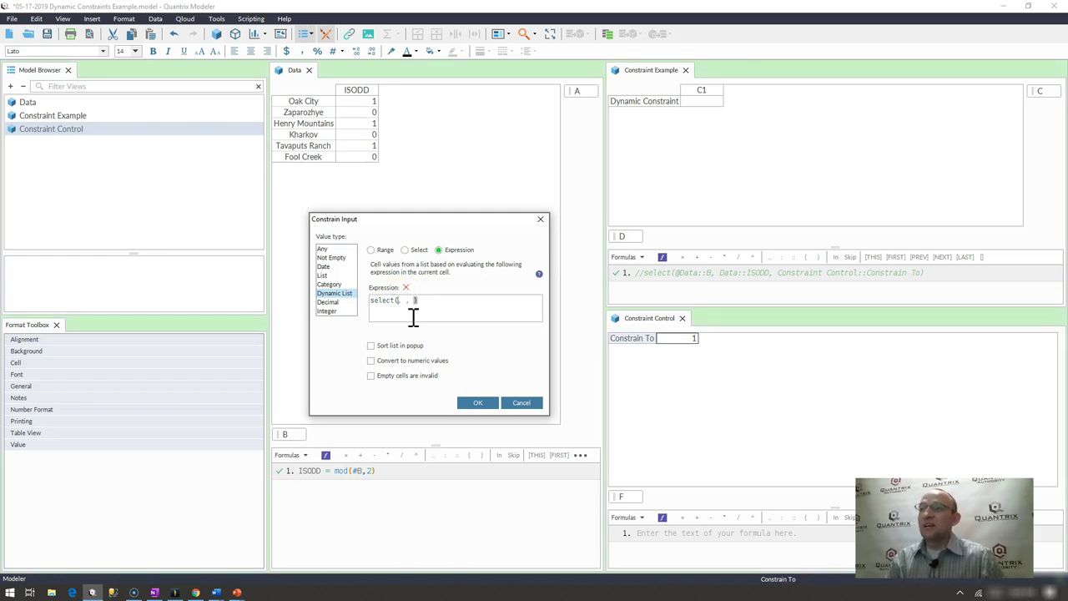
pyautogui.write('@Data')
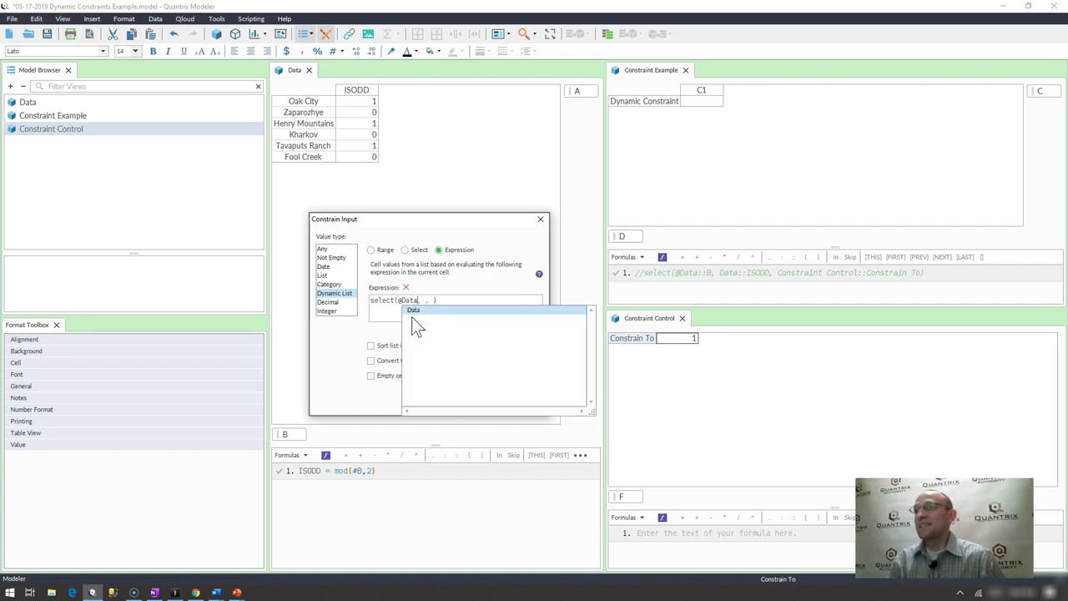
pyautogui.click(412, 312)
pyautogui.write('::B,')
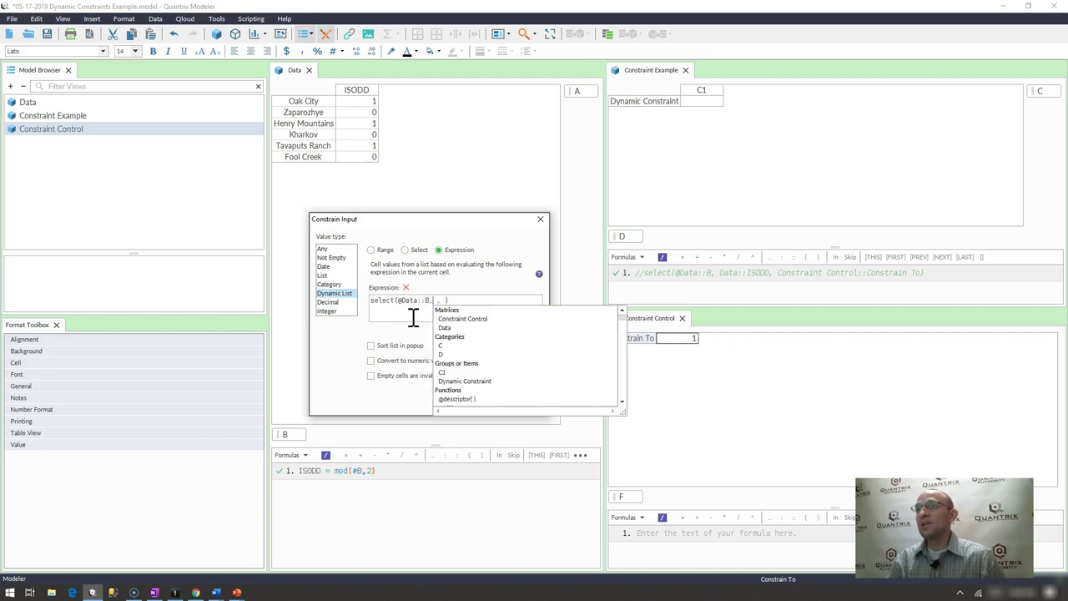
pyautogui.write('Data')
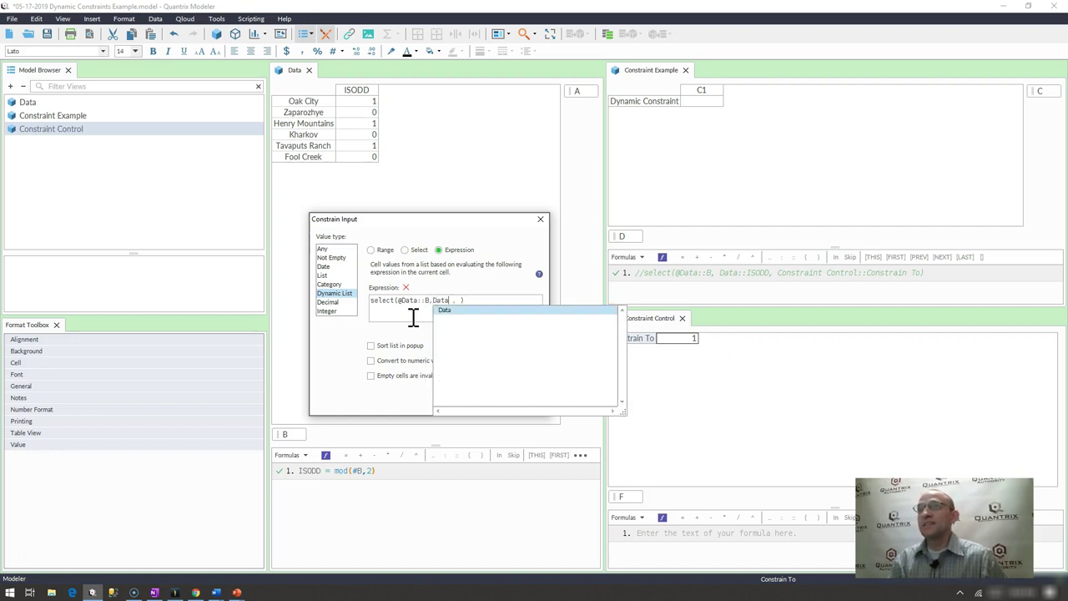
pyautogui.write('::is')
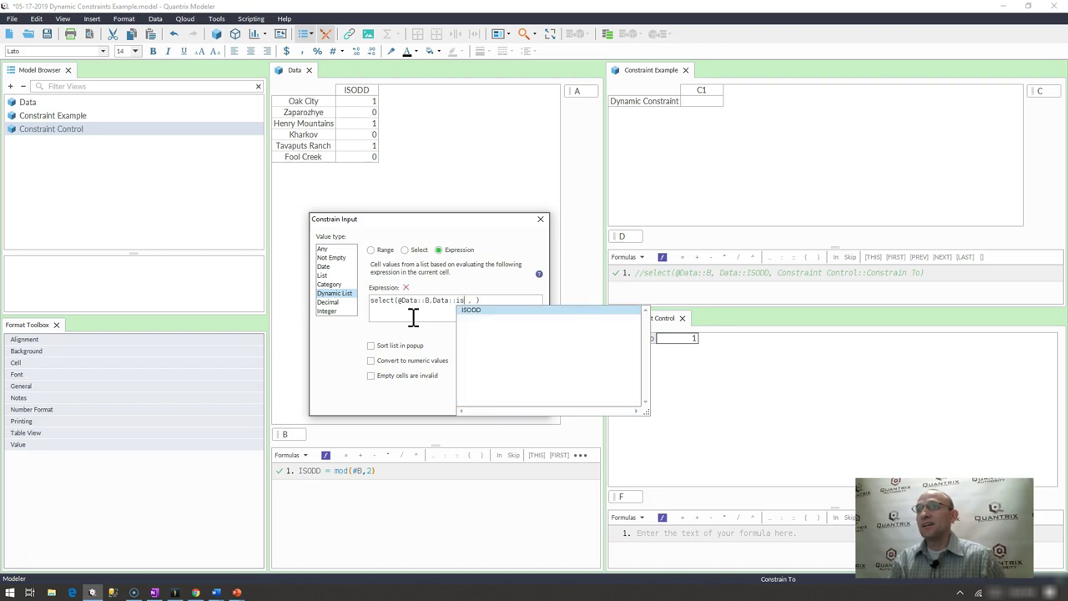
pyautogui.press('Return')
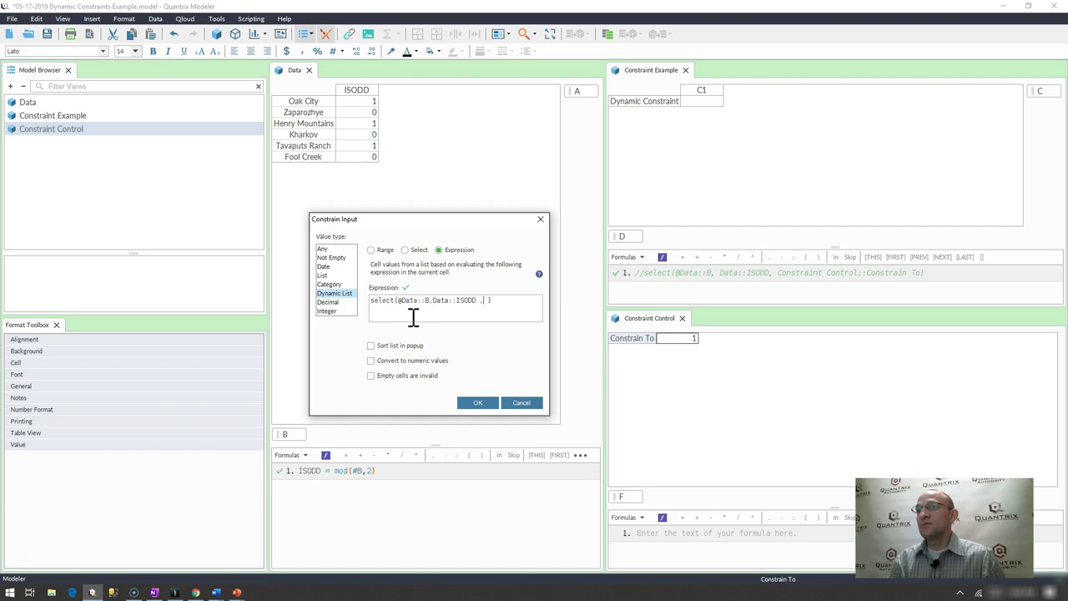
# Enter Constraint Control:: as the third select argument and apply the input constraint.
pyautogui.write('Con')
pyautogui.press('Up')
pyautogui.press('Up')
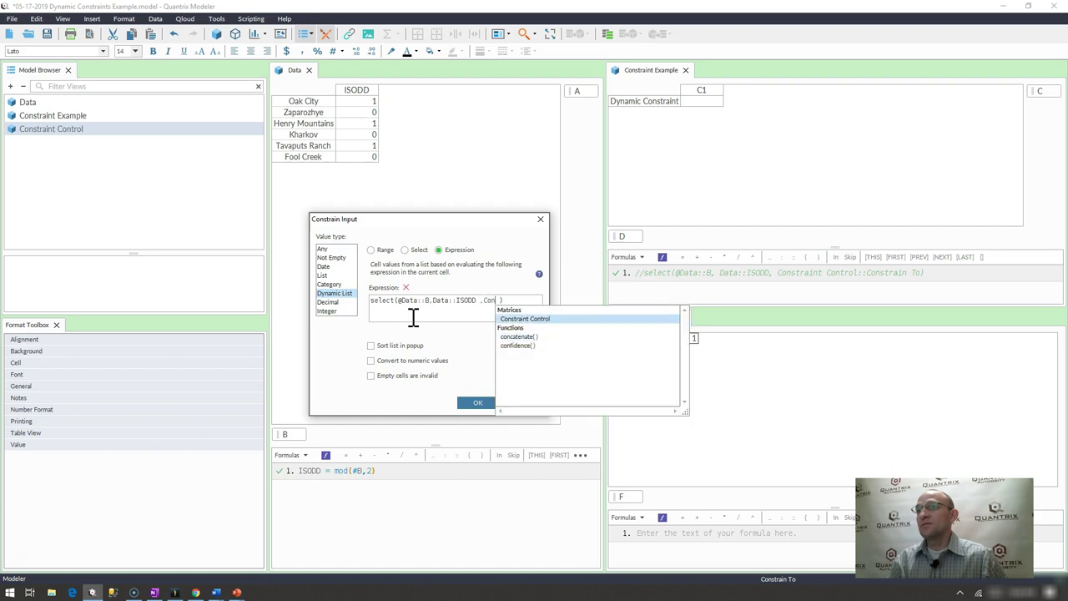
pyautogui.press('Return')
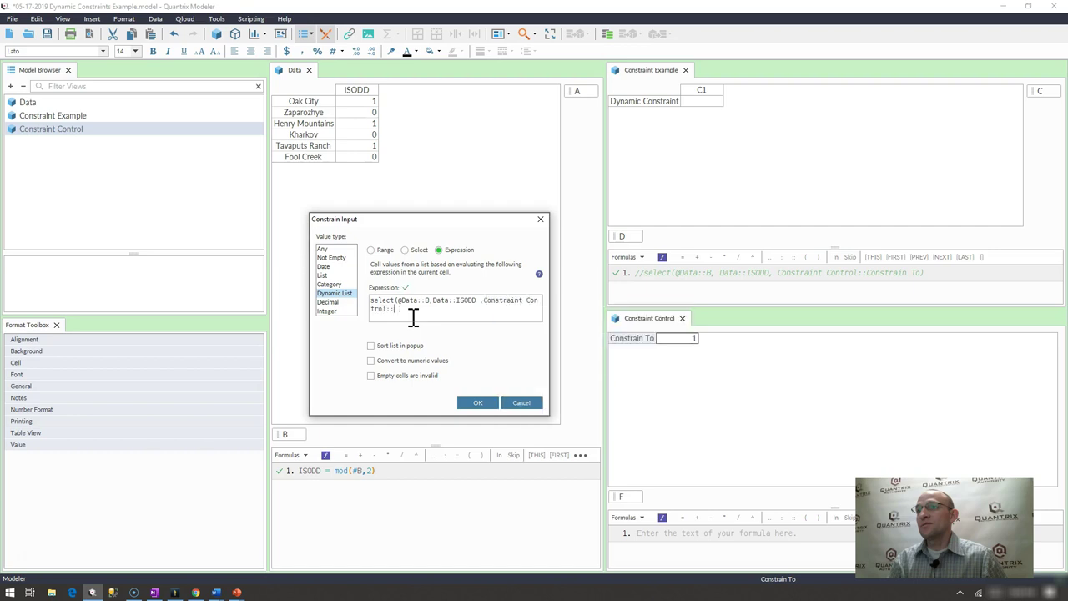
pyautogui.click(477, 401)
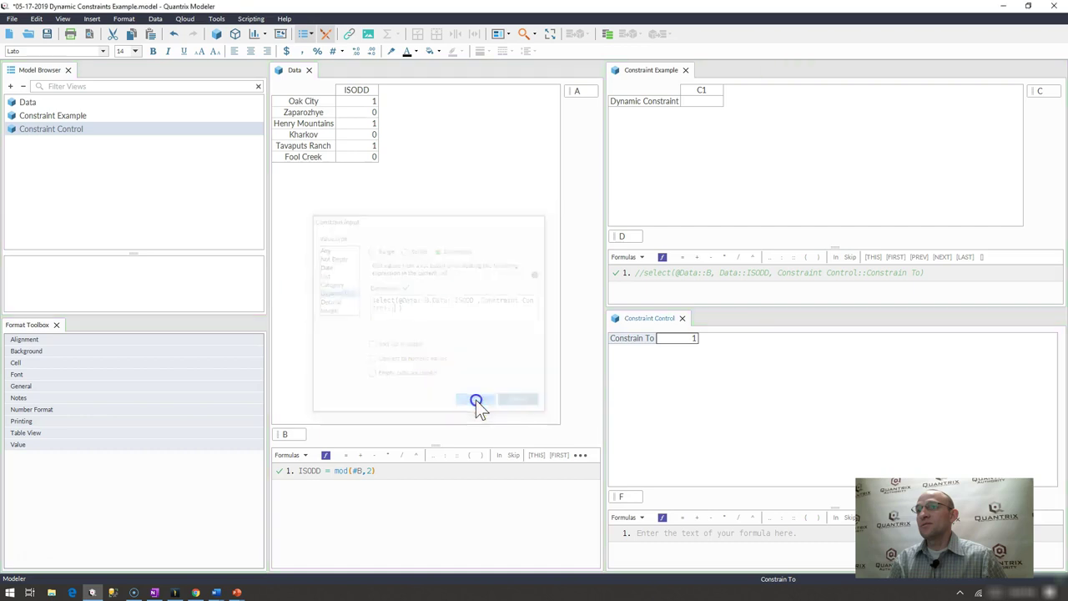
# Check the choices offered by the Dynamic Constraint cell's list and close it without picking one.
pyautogui.click(704, 101)
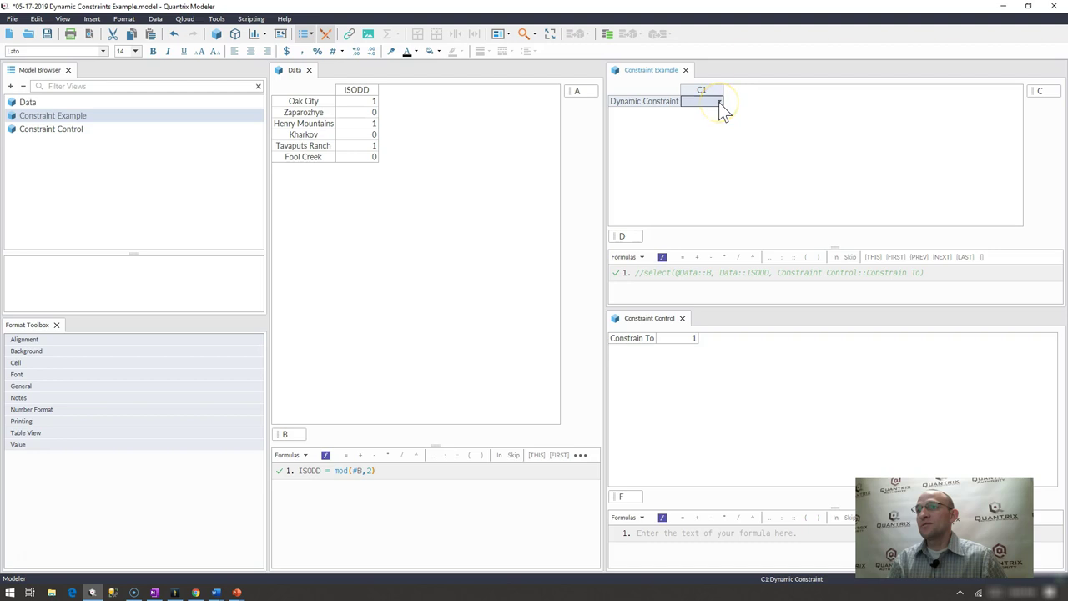
pyautogui.click(719, 101)
pyautogui.click(754, 231)
# Set Constrain To to 0 and check the choices offered by the Dynamic Constraint cell's list.
pyautogui.click(694, 340)
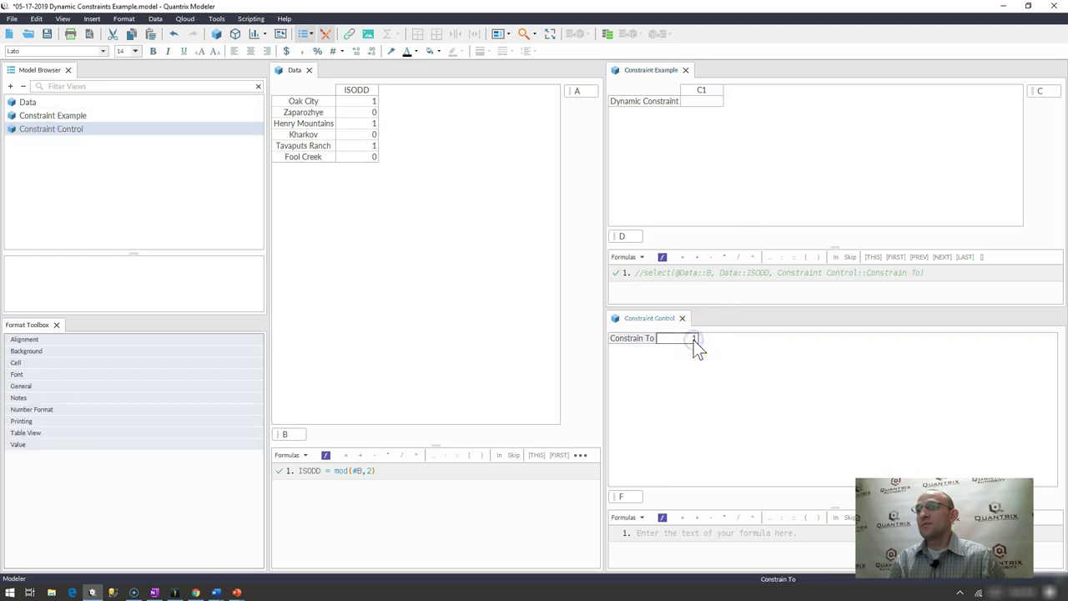
pyautogui.write('0')
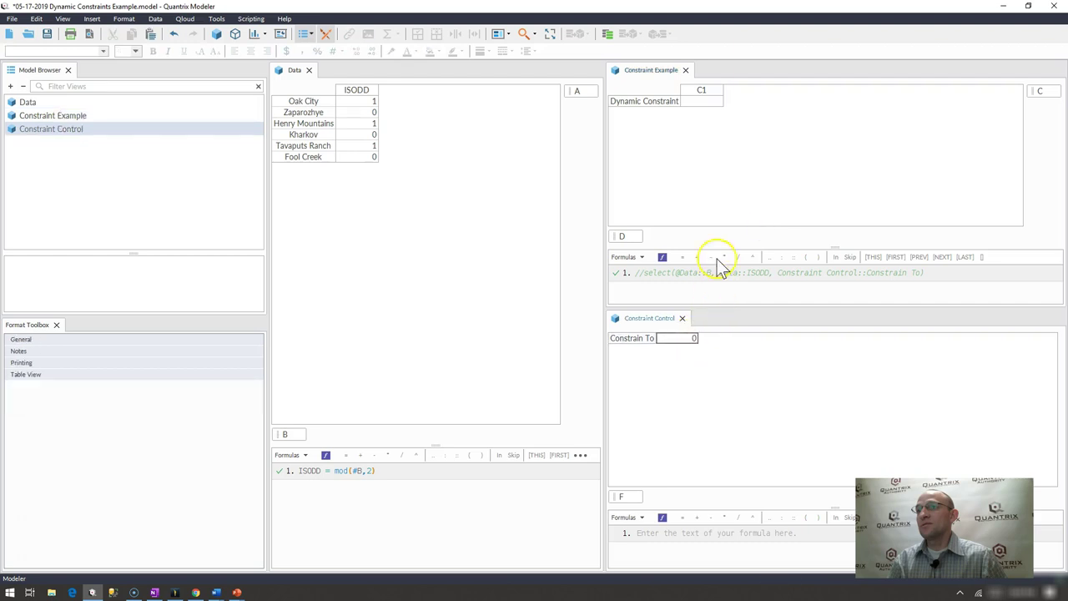
pyautogui.click(722, 203)
pyautogui.click(705, 104)
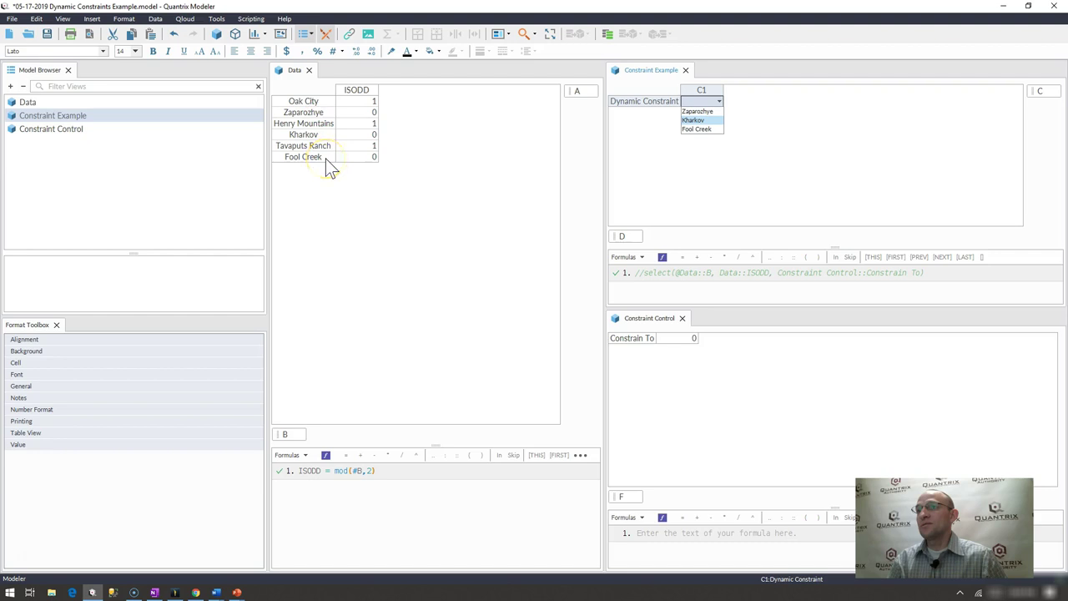
pyautogui.click(742, 150)
pyautogui.click(699, 103)
pyautogui.click(690, 339)
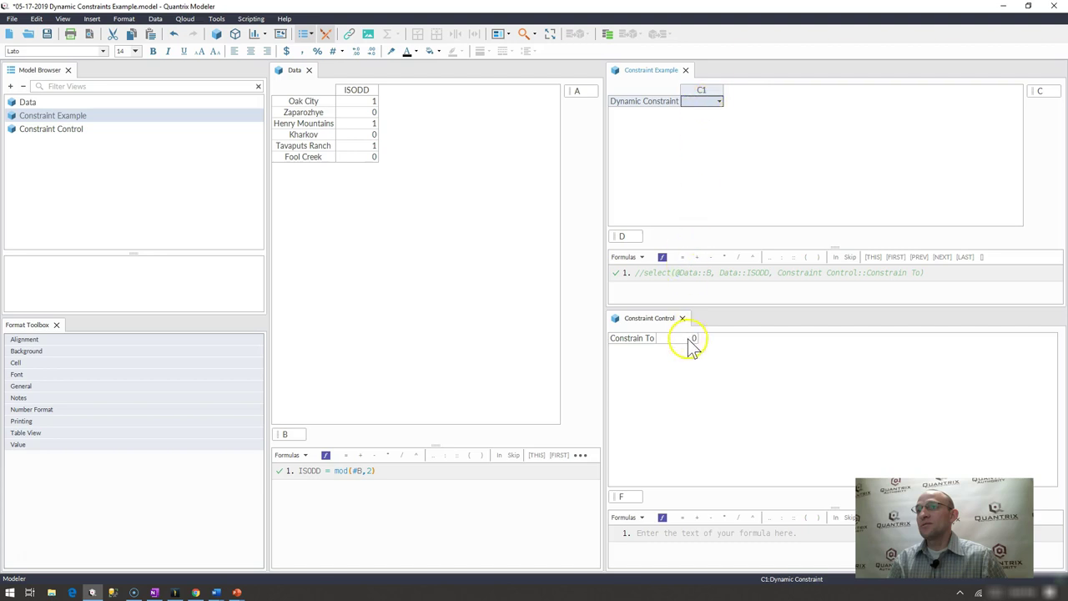
# Reopen the Dynamic Constraint cell's input constraint and compare its Select and Expression definitions, examining the select expression's arguments.
pyautogui.click(699, 105)
pyautogui.rightClick(699, 105)
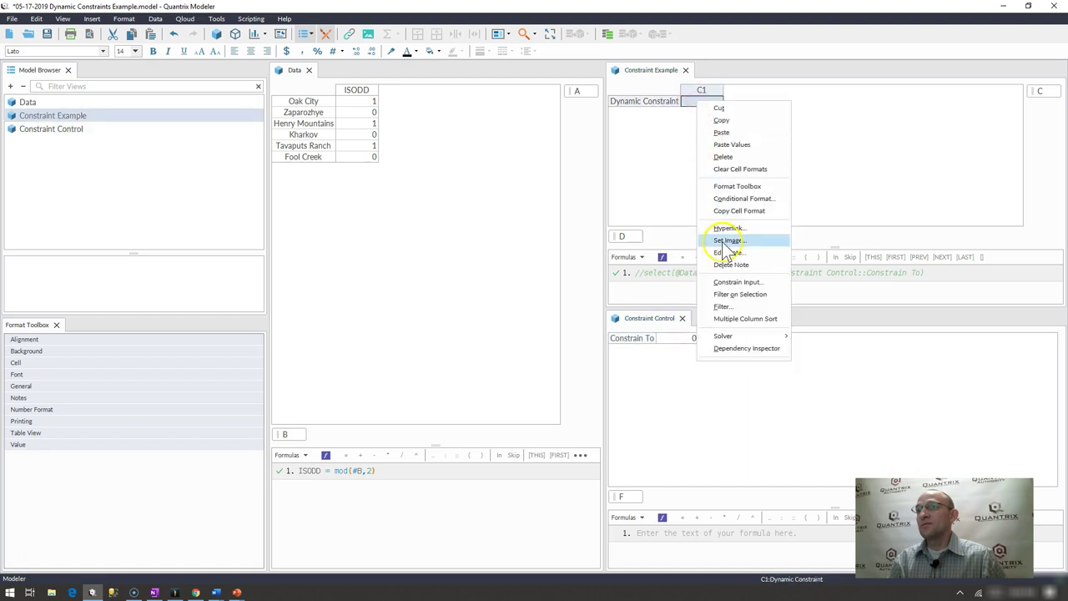
pyautogui.click(731, 282)
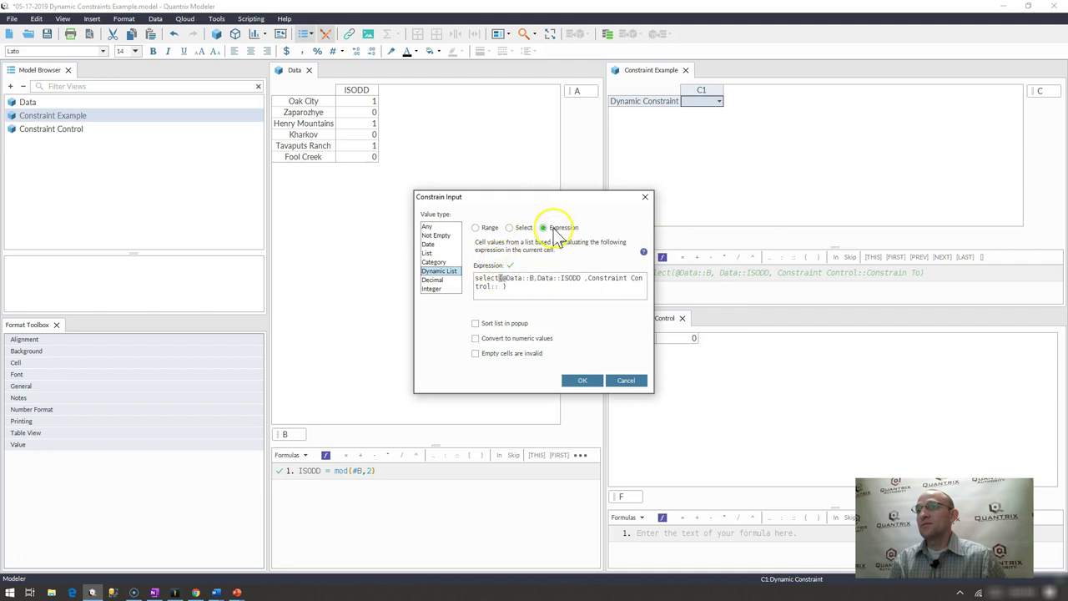
pyautogui.click(510, 228)
pyautogui.click(544, 228)
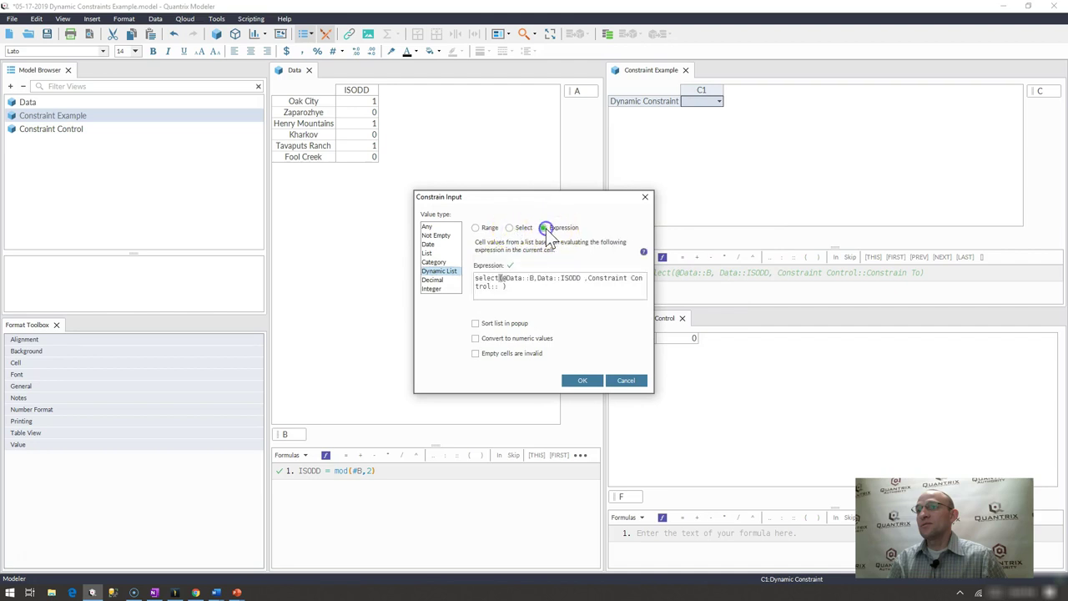
pyautogui.click(506, 283)
pyautogui.moveTo(506, 282)
pyautogui.mouseDown()
pyautogui.moveTo(521, 283)
pyautogui.moveTo(501, 279)
pyautogui.moveTo(511, 282)
pyautogui.mouseUp()
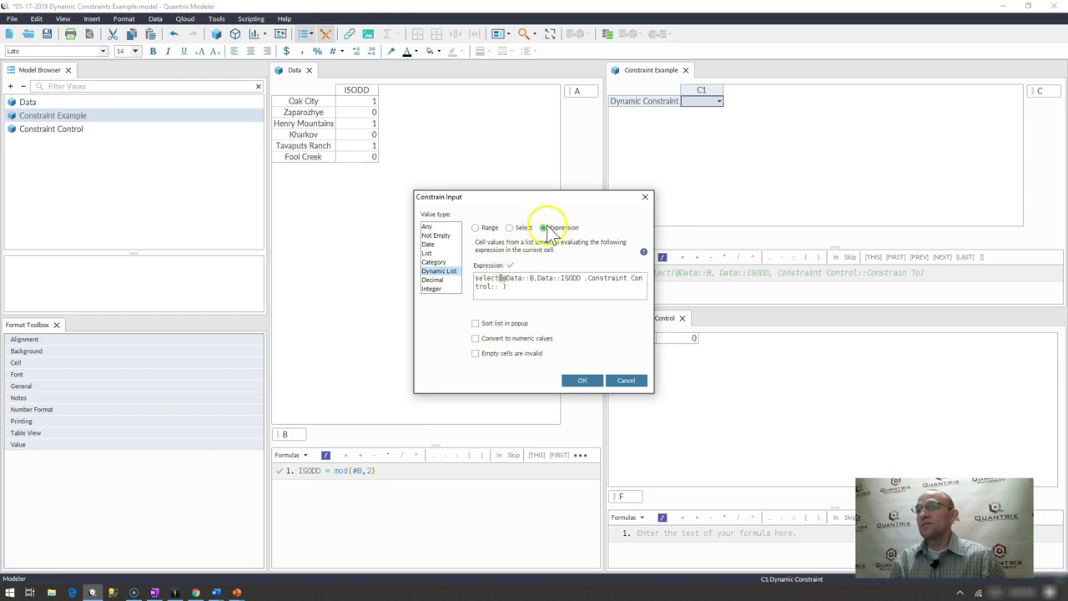